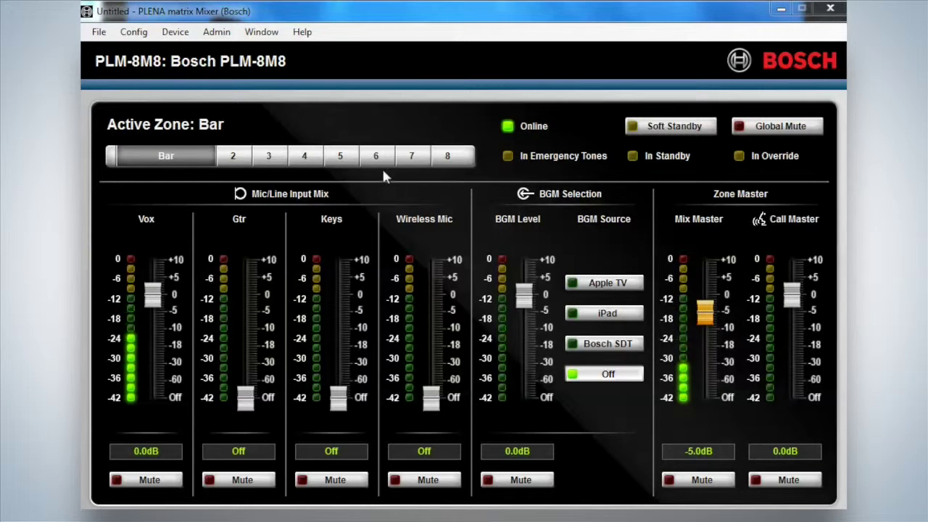
- Step through the Bistro, Reception, Office and zone 5 tabs and back, ending on Bar
{"action": "left_click", "coordinate": [234, 164]}
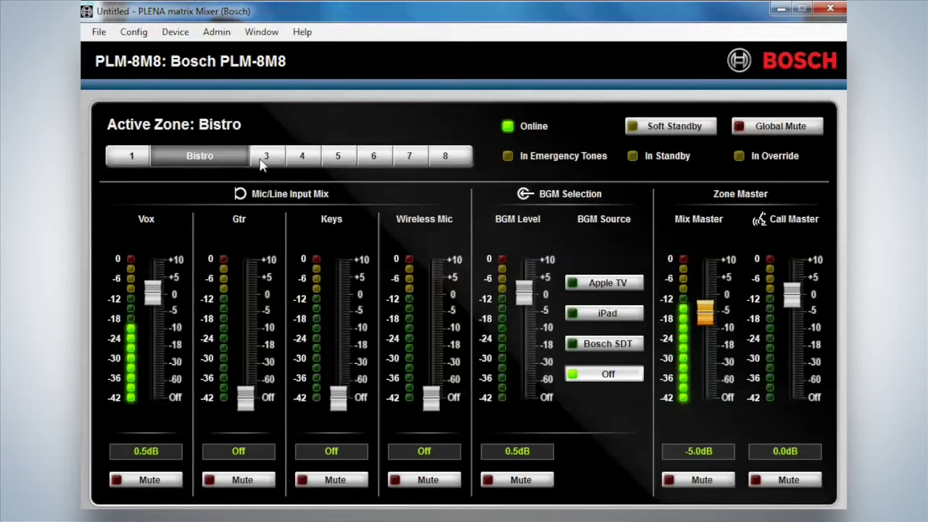
{"action": "left_click", "coordinate": [264, 161]}
{"action": "left_click", "coordinate": [303, 161]}
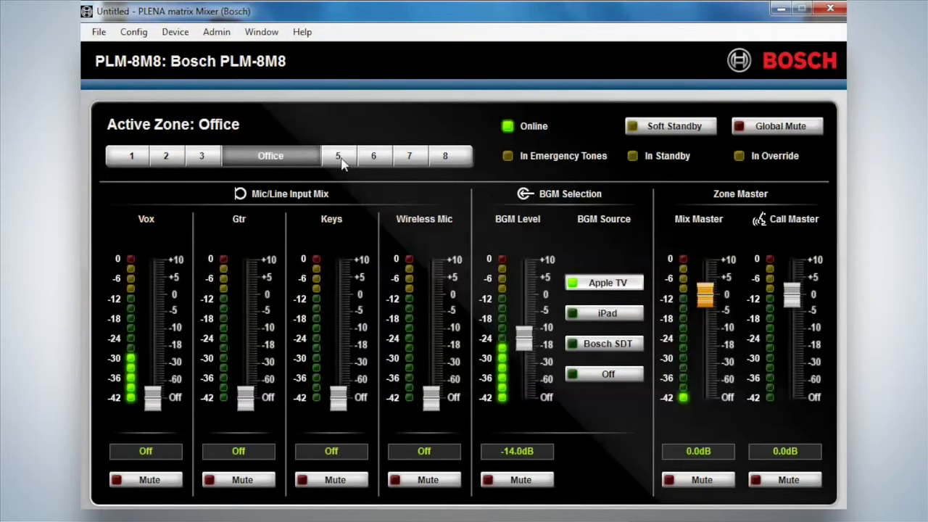
{"action": "left_click", "coordinate": [339, 157]}
{"action": "left_click", "coordinate": [251, 164]}
{"action": "left_click", "coordinate": [210, 163]}
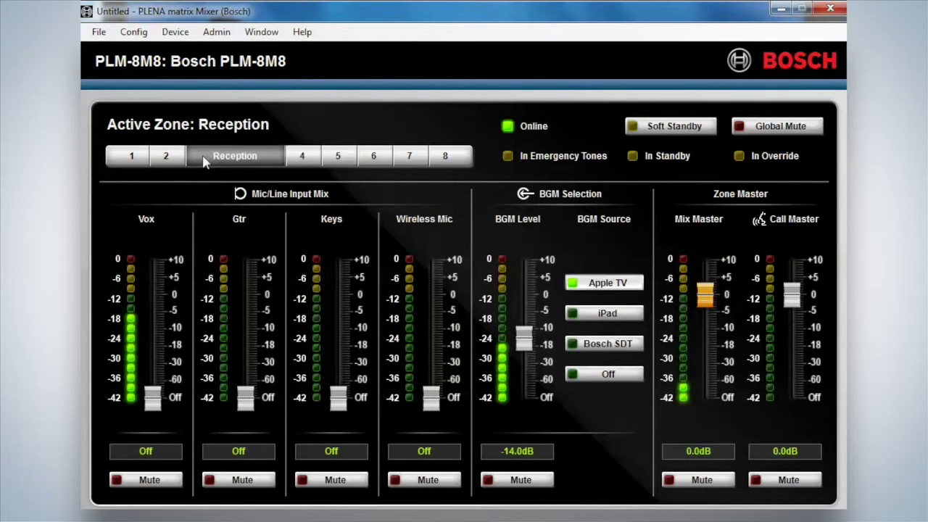
{"action": "left_click", "coordinate": [151, 164]}
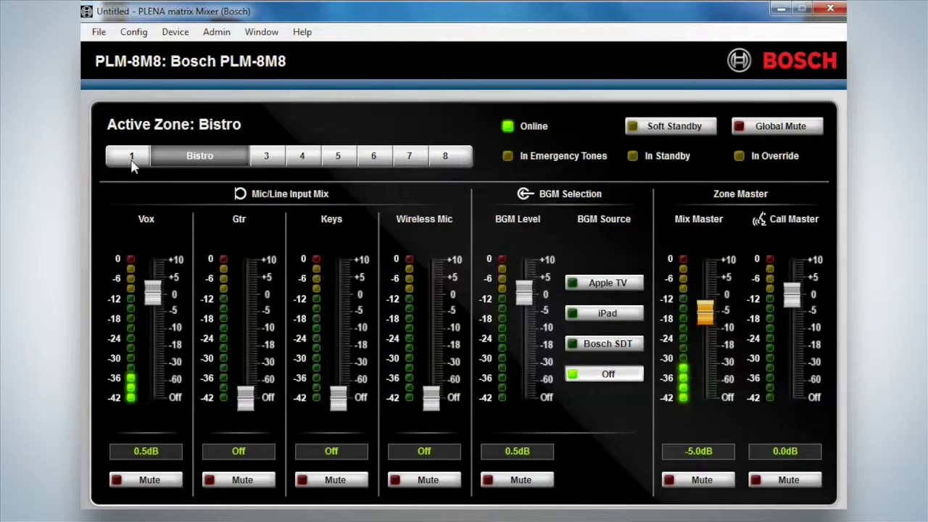
{"action": "left_click", "coordinate": [133, 164]}
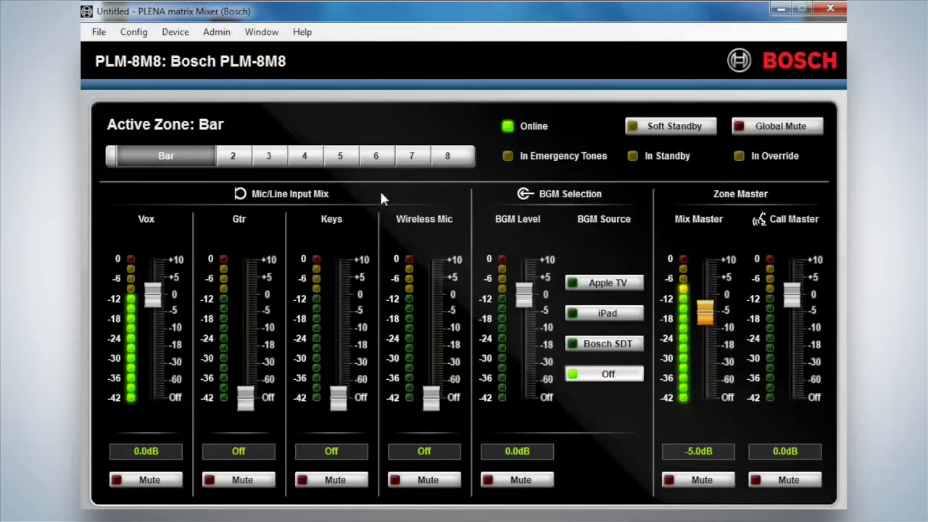
{"action": "left_click", "coordinate": [234, 157]}
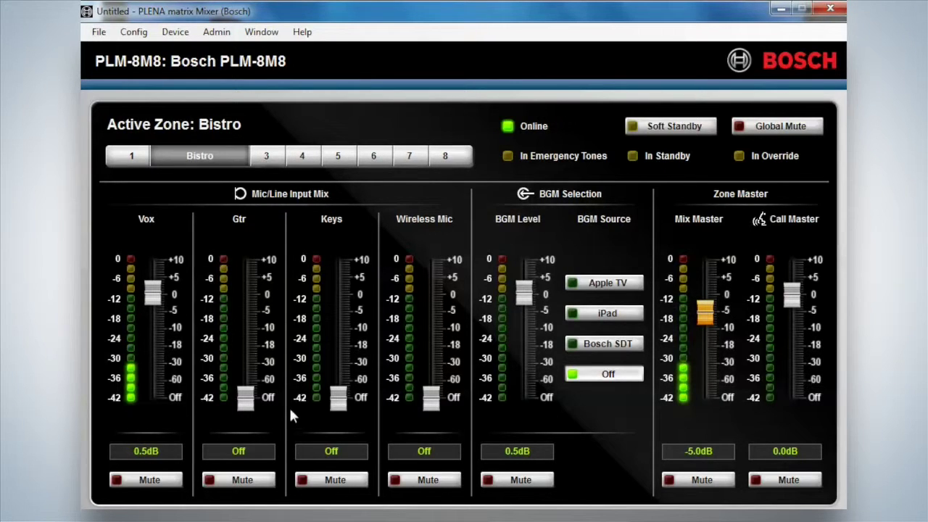
{"action": "mouse_move", "coordinate": [246, 399]}
{"action": "left_mouse_down"}
{"action": "mouse_move", "coordinate": [245, 281]}
{"action": "mouse_move", "coordinate": [245, 399]}
{"action": "left_mouse_up"}
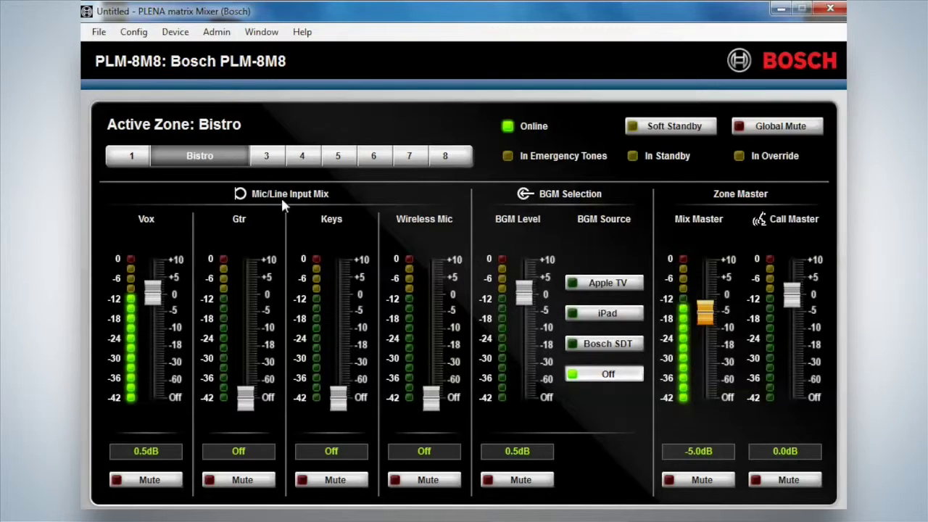
{"action": "left_click", "coordinate": [132, 155]}
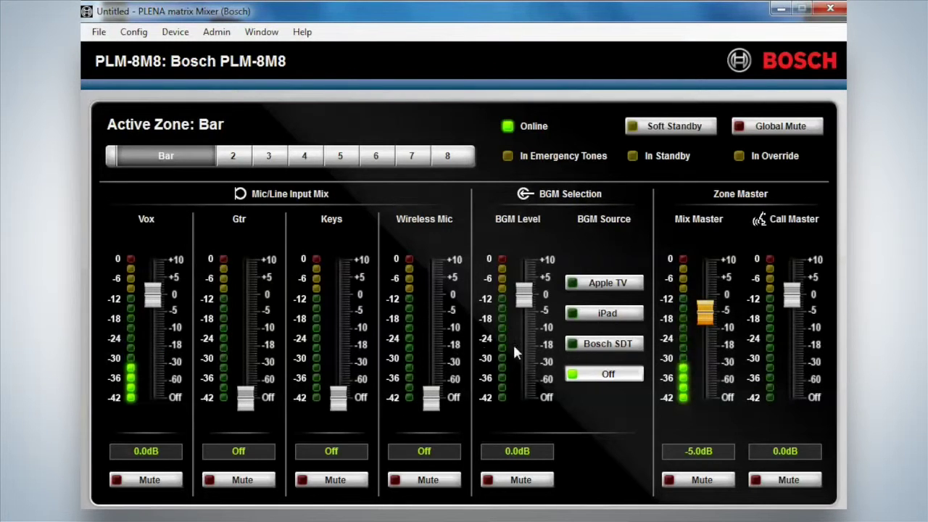
{"action": "left_click", "coordinate": [595, 290]}
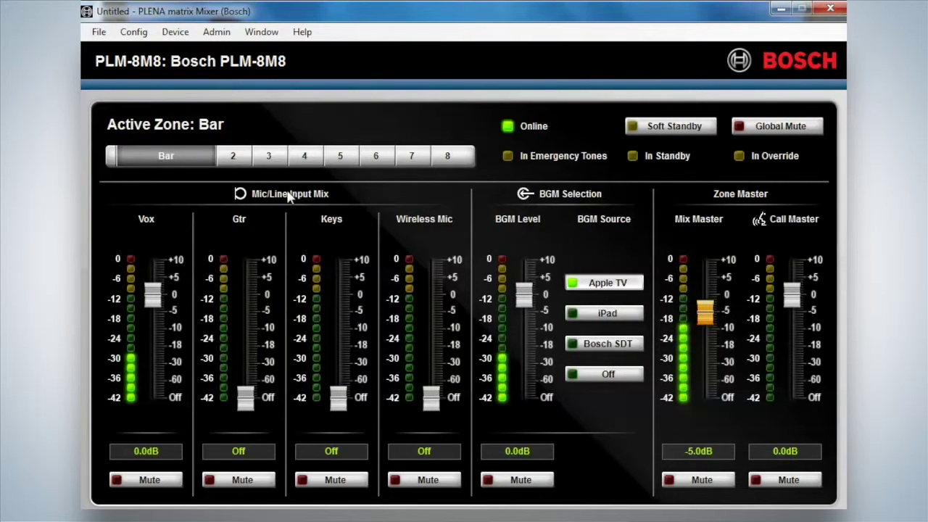
{"action": "left_click", "coordinate": [245, 164]}
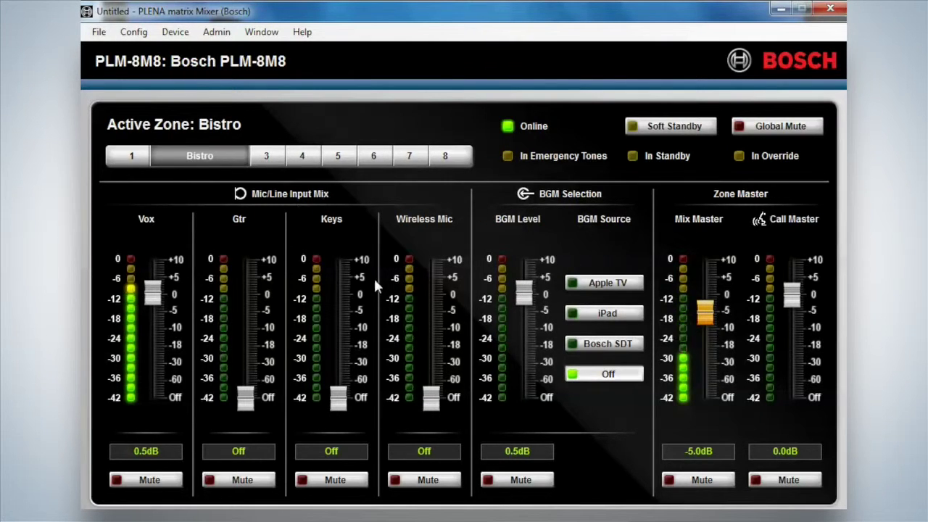
{"action": "left_click", "coordinate": [613, 283]}
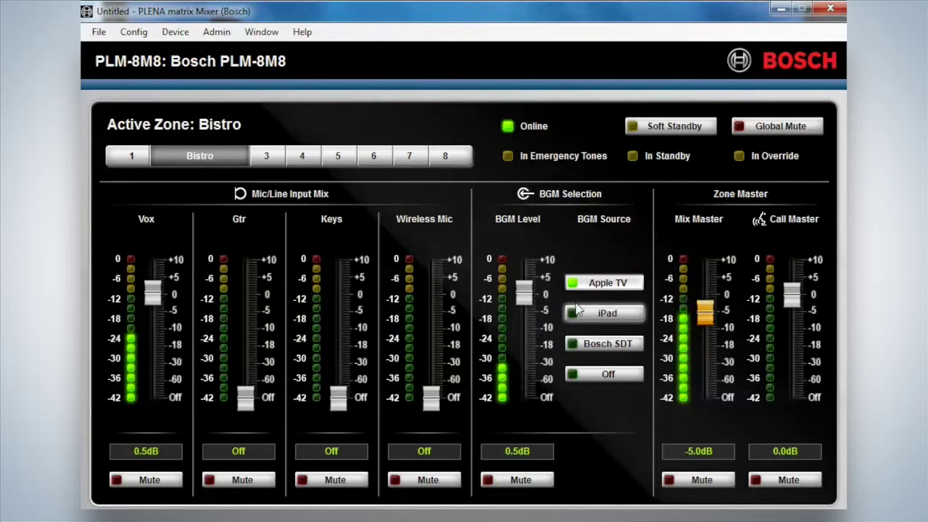
{"action": "left_click", "coordinate": [576, 313]}
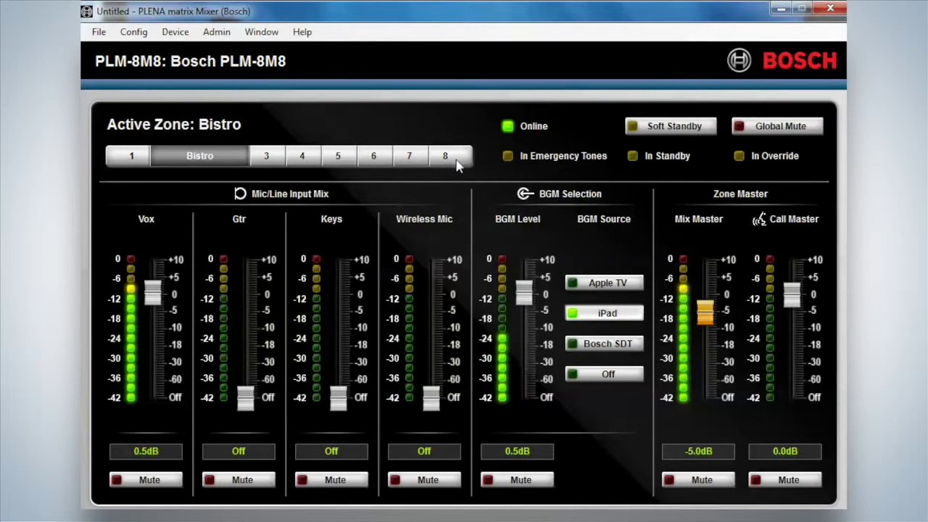
{"action": "left_click", "coordinate": [602, 377]}
{"action": "left_click", "coordinate": [131, 155]}
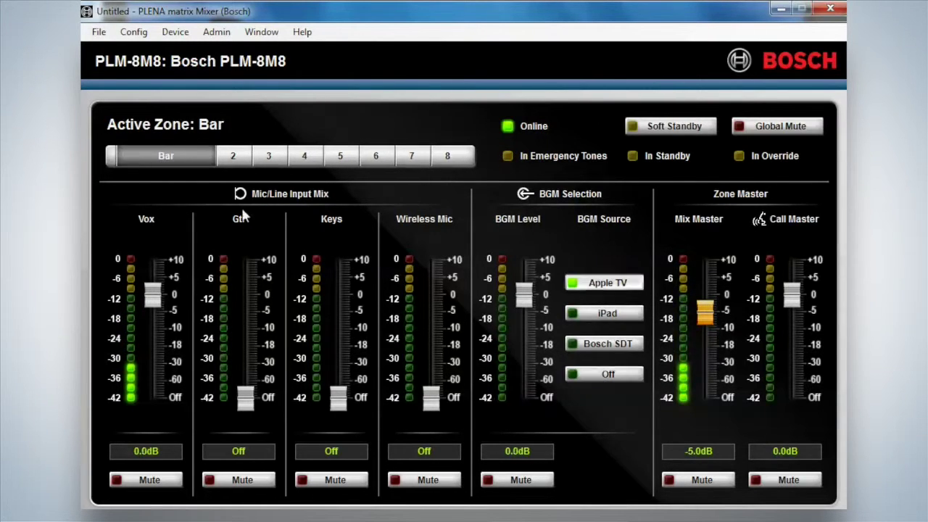
{"action": "left_click", "coordinate": [615, 376]}
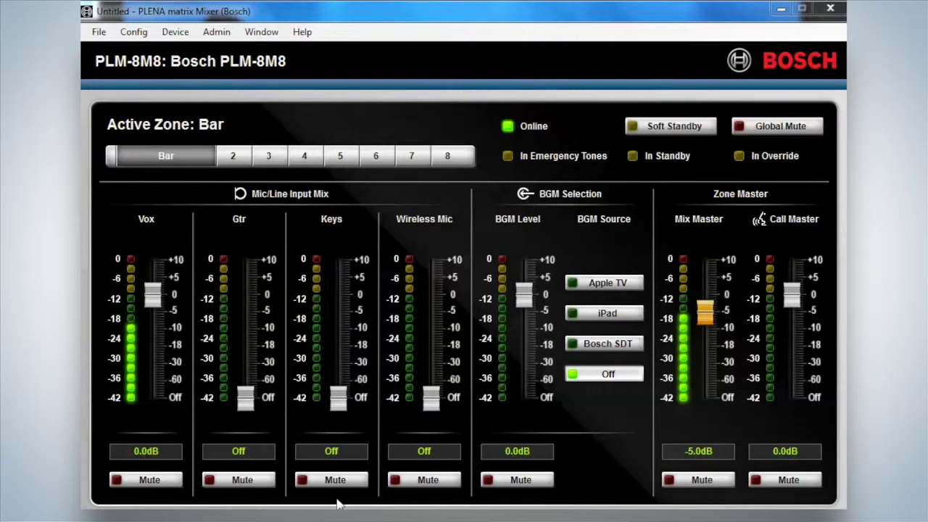
- Leave the Gtr channel unmuted in Bar, and toggle the Mix Master mute on and off
{"action": "left_click", "coordinate": [254, 484]}
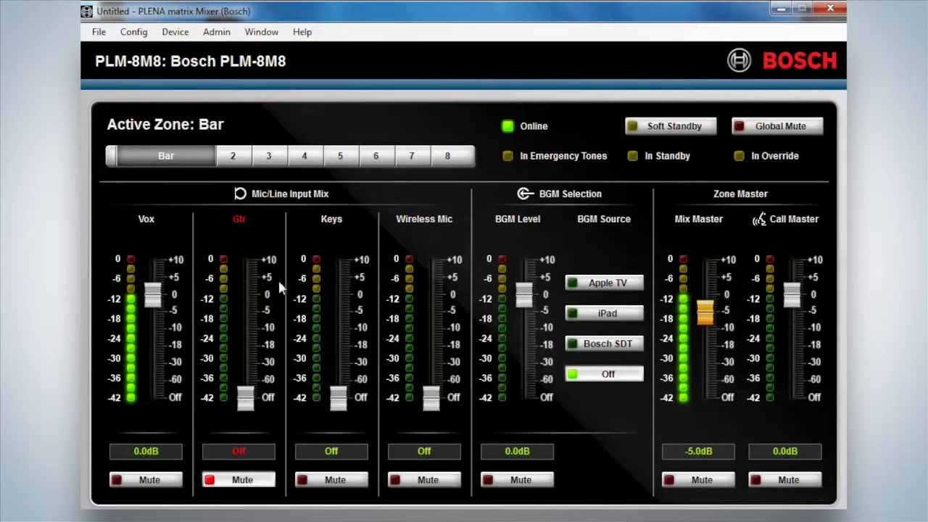
{"action": "left_click", "coordinate": [238, 156]}
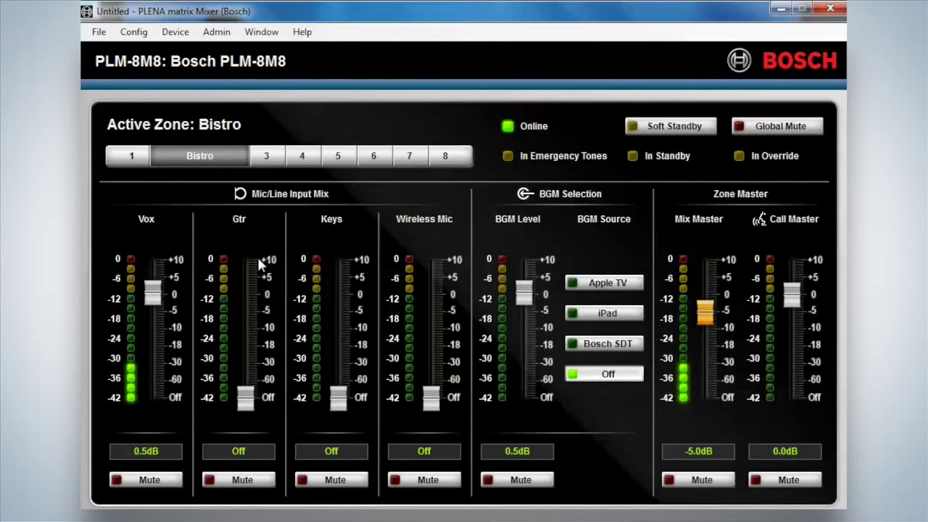
{"action": "left_click", "coordinate": [131, 158]}
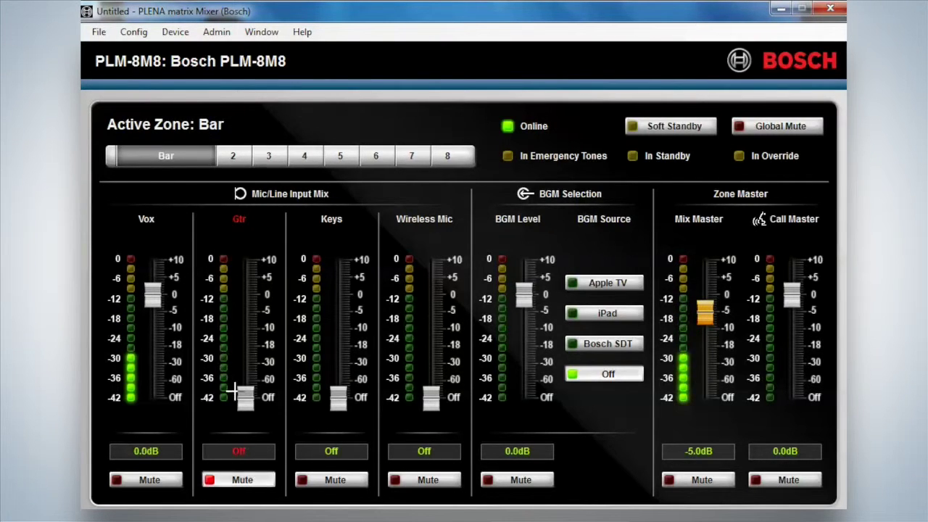
{"action": "left_click", "coordinate": [244, 481]}
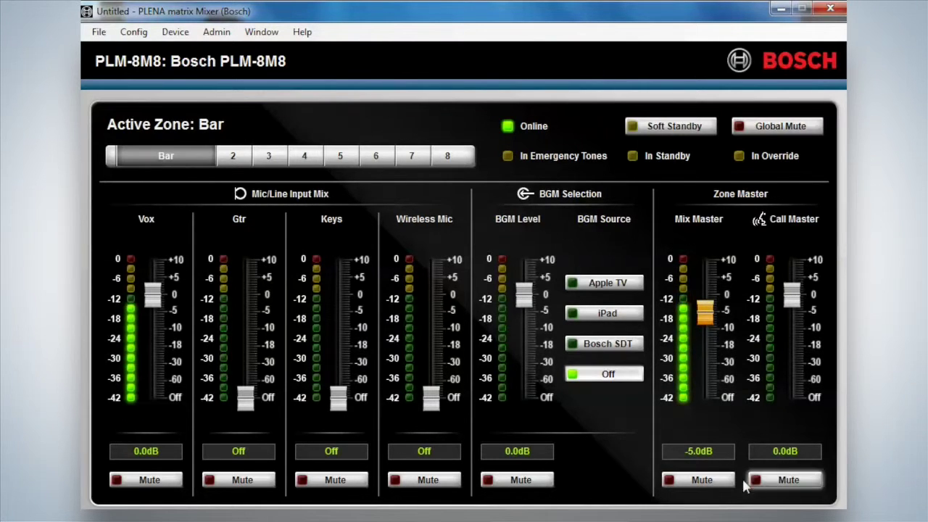
{"action": "left_click", "coordinate": [700, 480]}
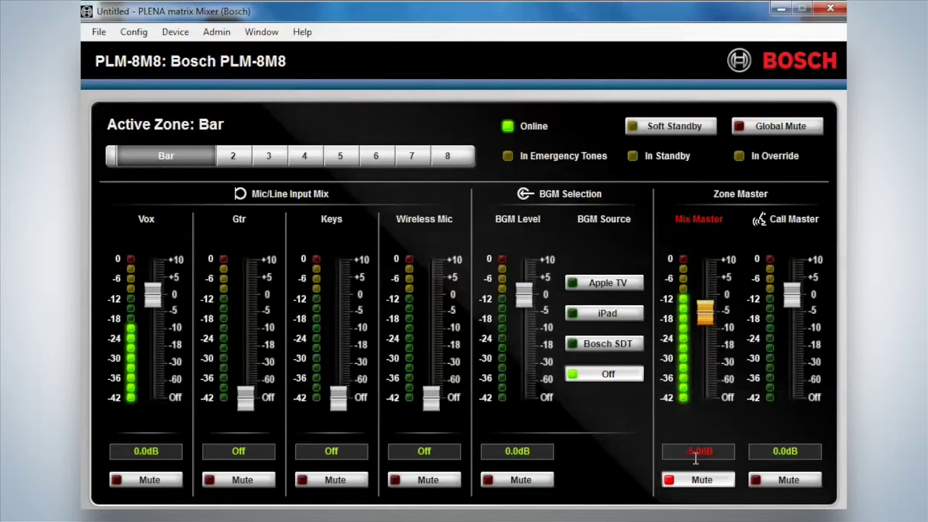
{"action": "left_click", "coordinate": [700, 480]}
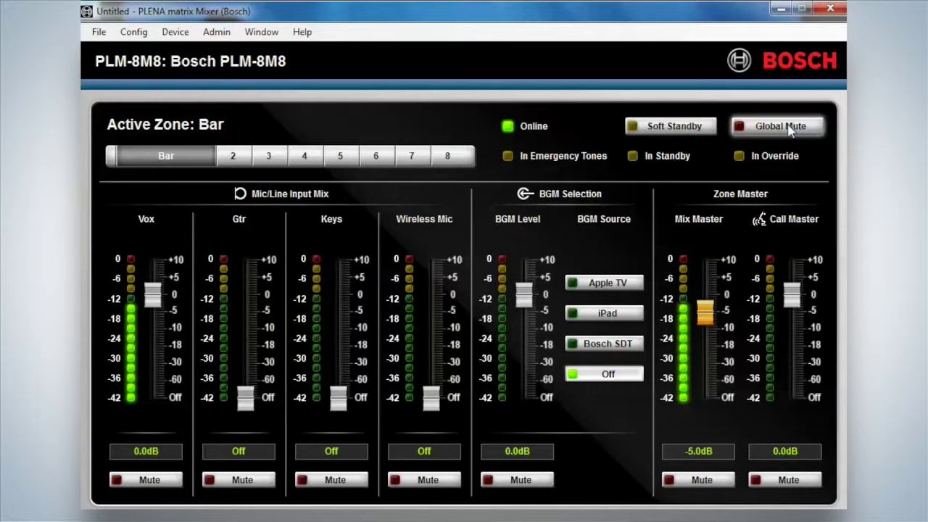
{"action": "left_click", "coordinate": [790, 127]}
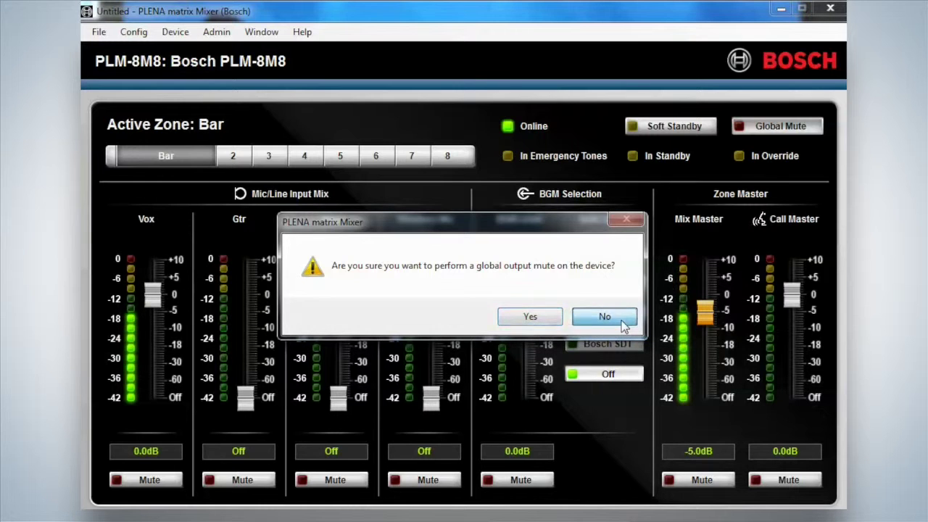
{"action": "left_click", "coordinate": [621, 320]}
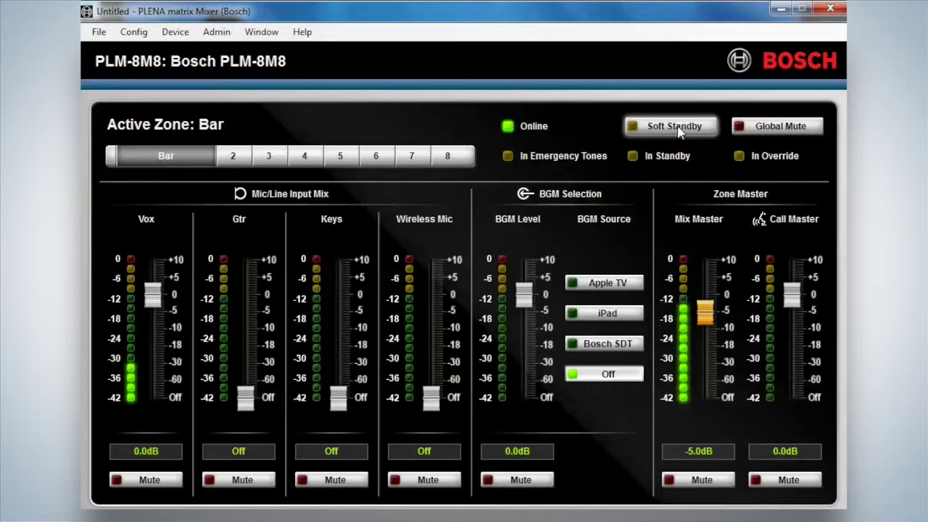
{"action": "left_click", "coordinate": [677, 128]}
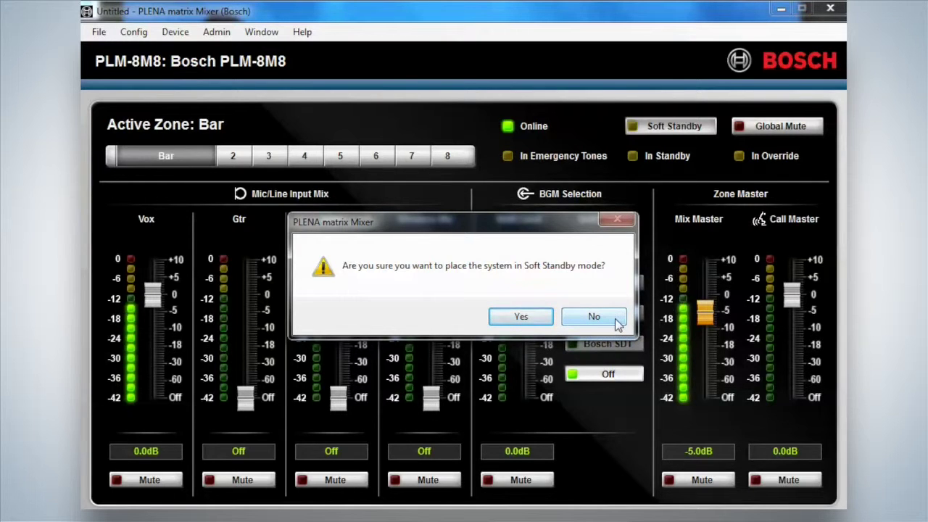
{"action": "left_click", "coordinate": [616, 321]}
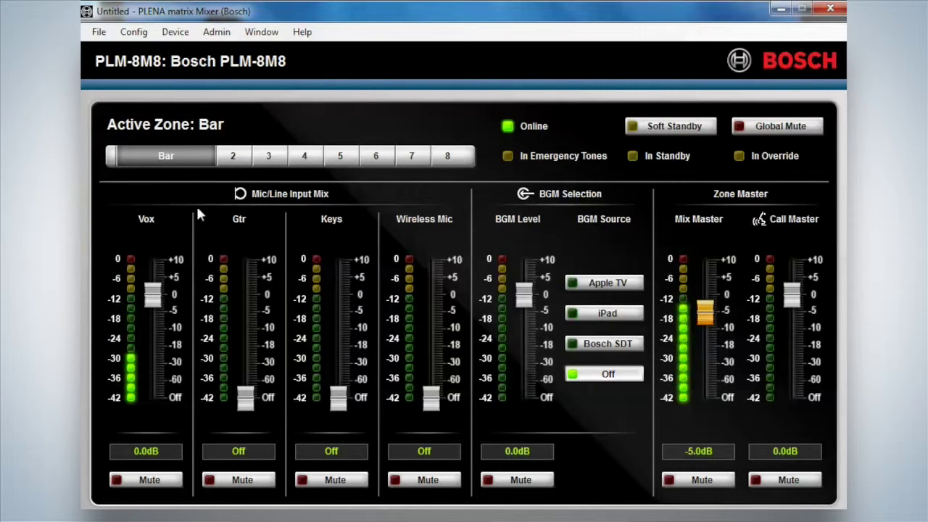
- Look through the Admin and Device menus, then open the Config > Presets list
{"action": "left_click", "coordinate": [216, 32]}
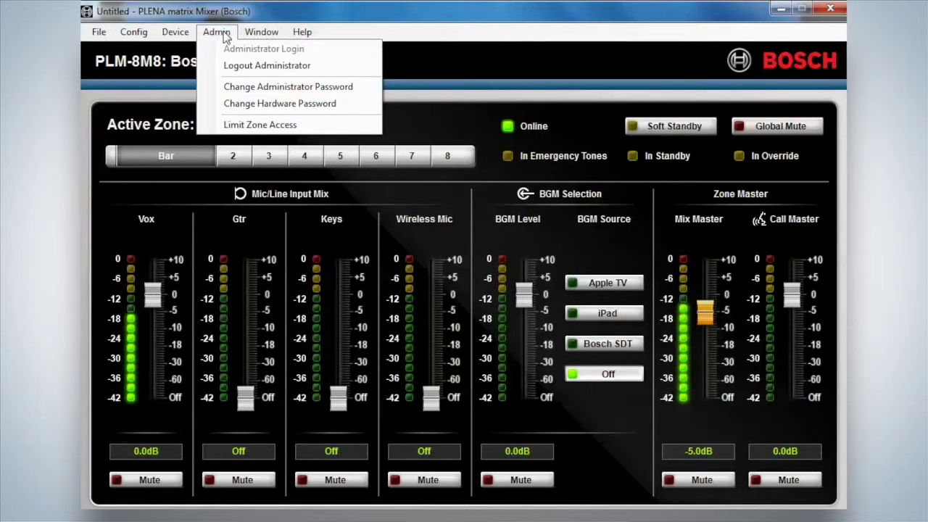
{"action": "left_click", "coordinate": [264, 64]}
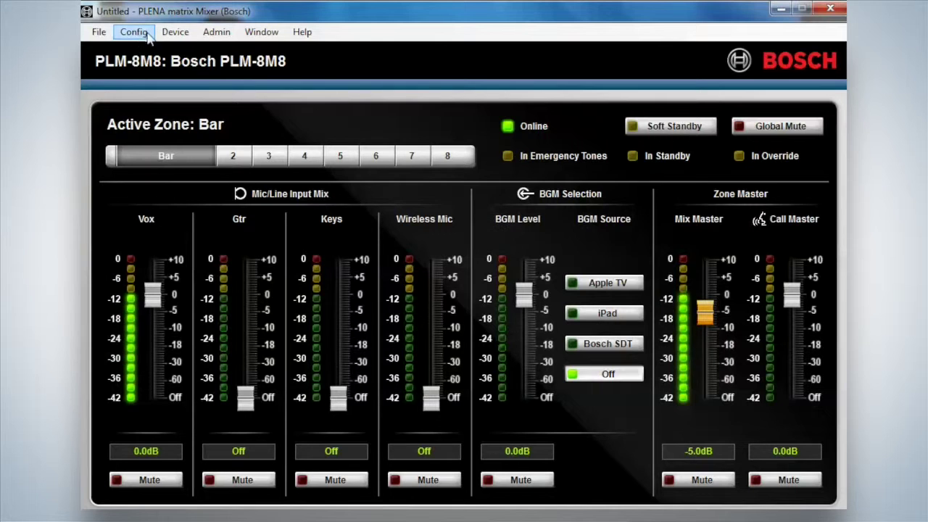
{"action": "left_click", "coordinate": [172, 33]}
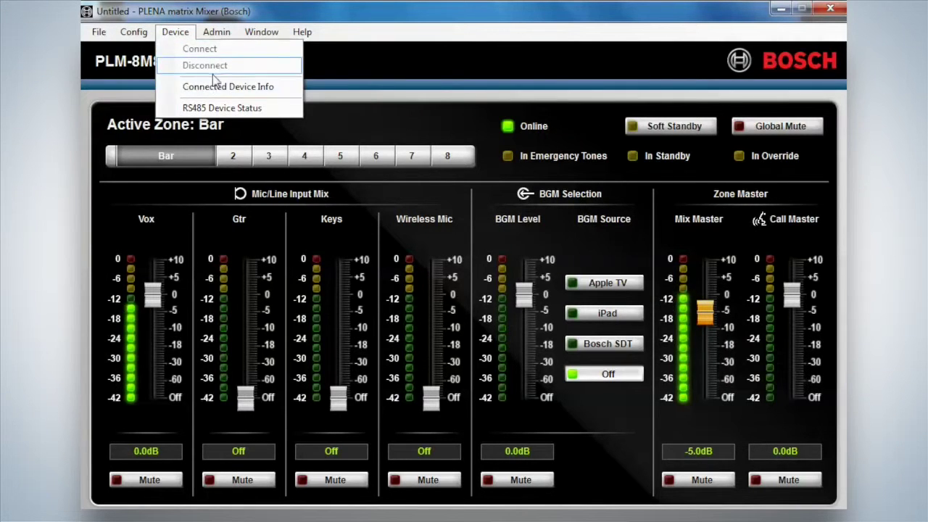
{"action": "mouse_move", "coordinate": [133, 33]}
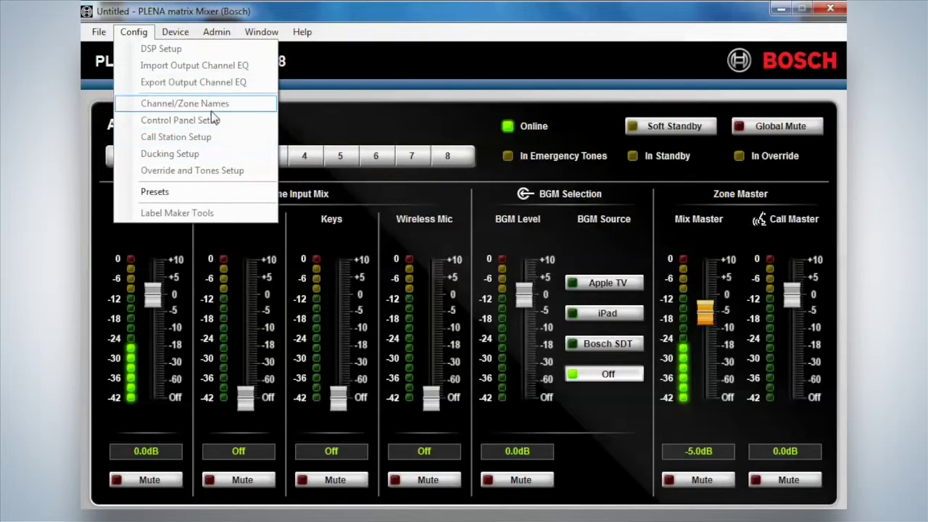
{"action": "left_click", "coordinate": [163, 195]}
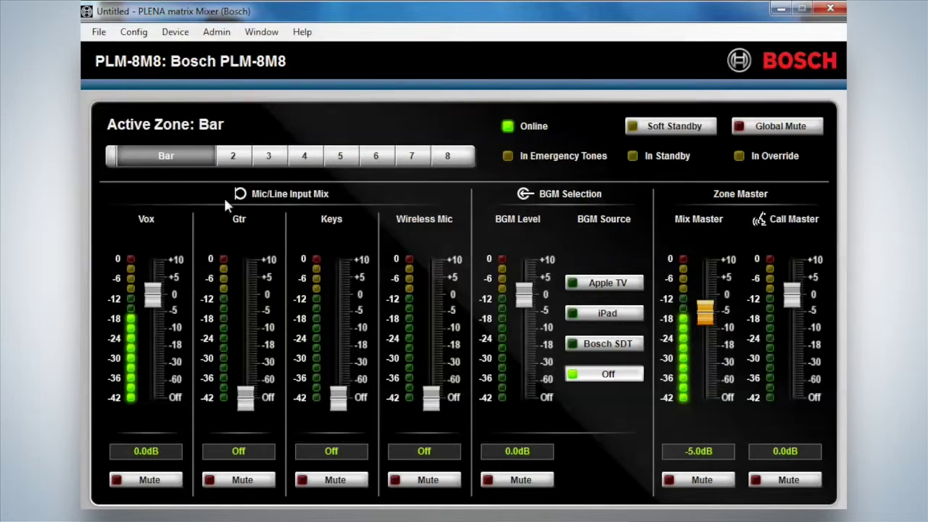
- Centre the Presets list, review the three presets including Bar with Band, and close it
{"action": "left_click_drag", "start_coordinate": [272, 26], "coordinate": [542, 58]}
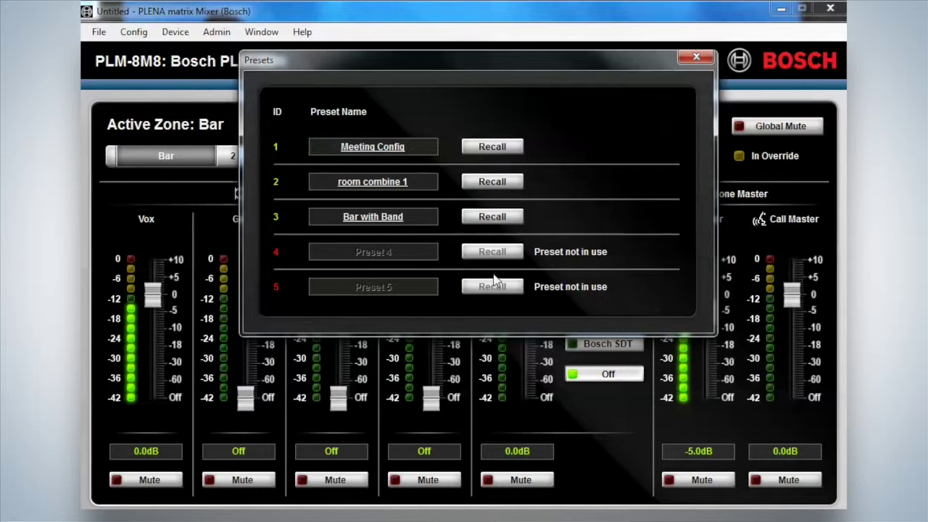
{"action": "left_click", "coordinate": [695, 60]}
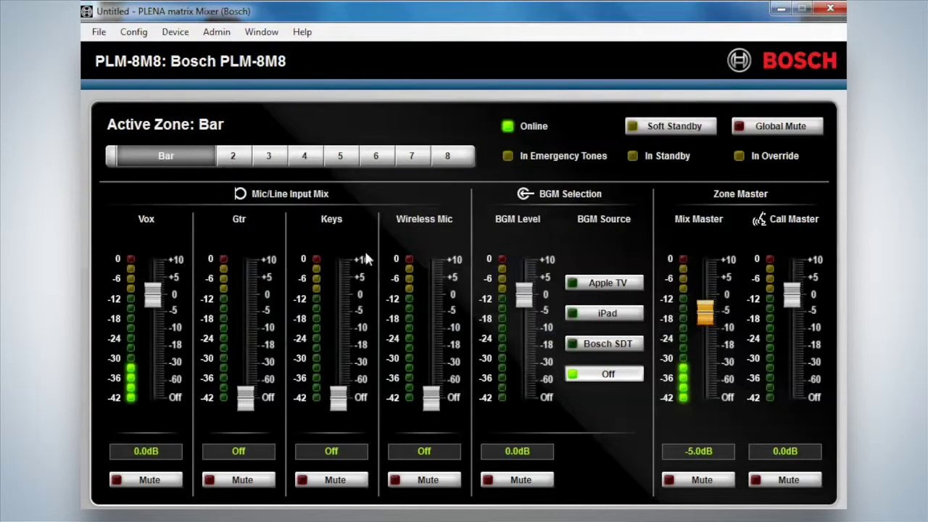
{"action": "left_click", "coordinate": [133, 32]}
{"action": "mouse_move", "coordinate": [186, 40]}
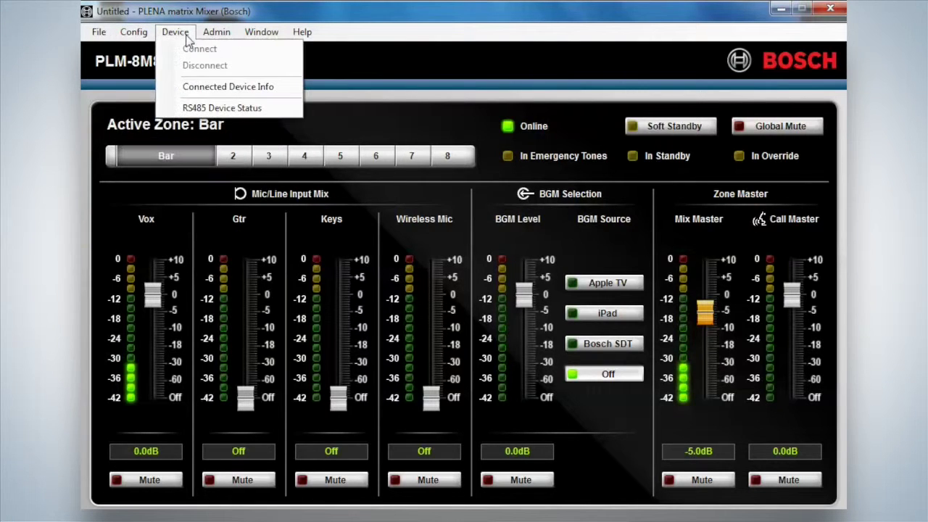
{"action": "left_click", "coordinate": [222, 107]}
{"action": "left_click_drag", "start_coordinate": [374, 33], "coordinate": [493, 46]}
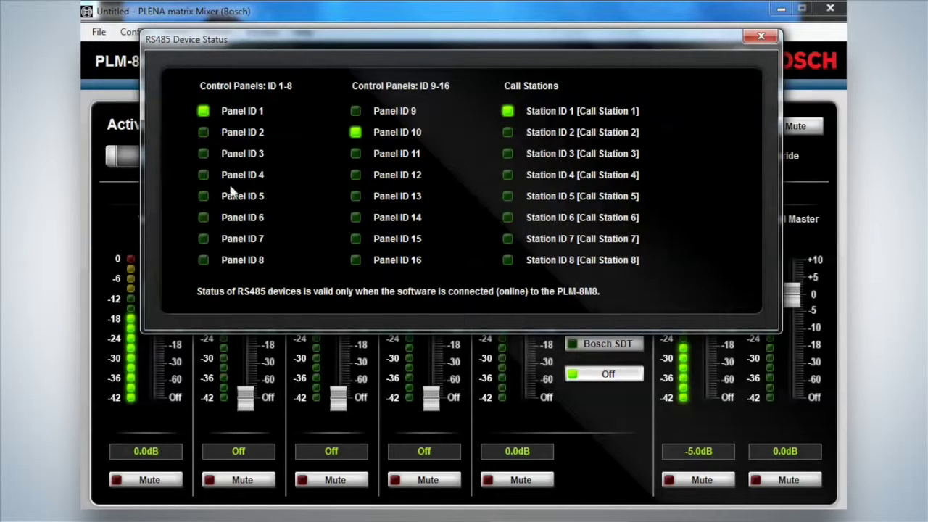
{"action": "left_click", "coordinate": [760, 35]}
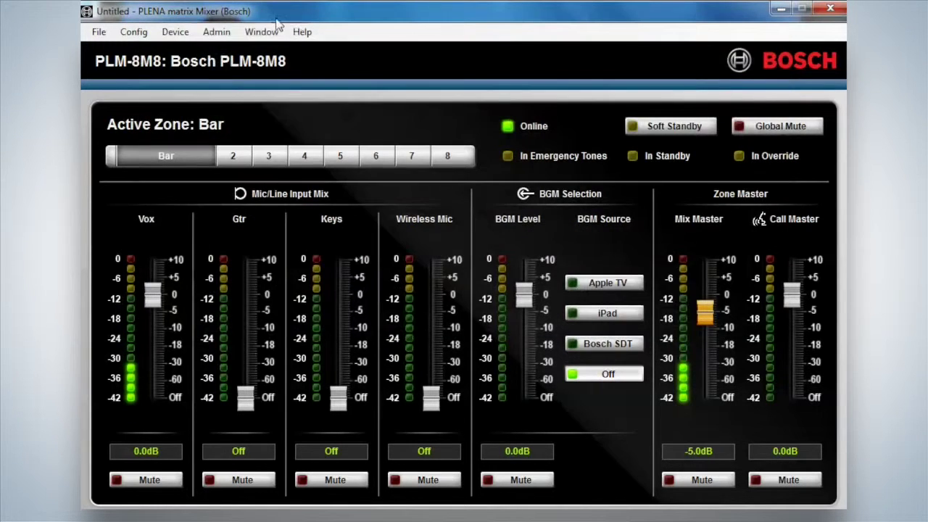
{"action": "left_click", "coordinate": [186, 35]}
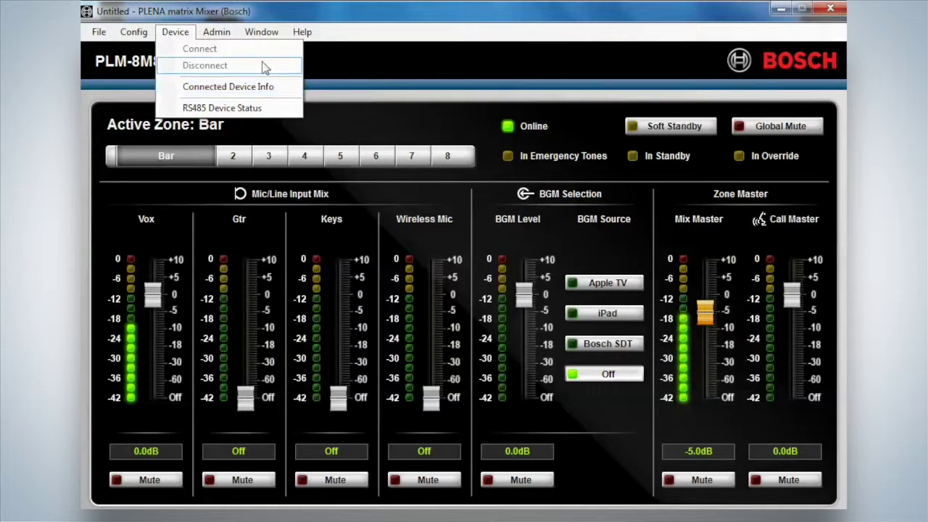
- Log in as administrator with the account password and check the unlocked Config menu
{"action": "mouse_move", "coordinate": [214, 34]}
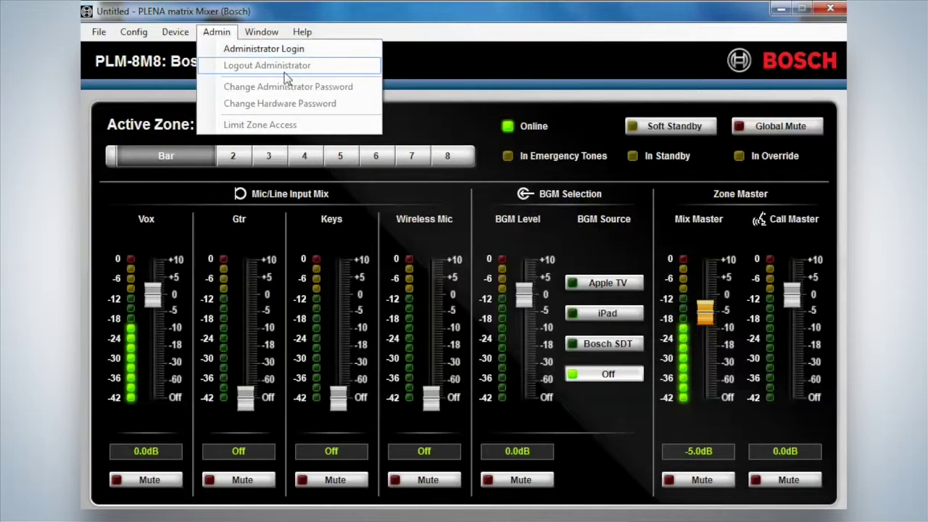
{"action": "left_click", "coordinate": [247, 52]}
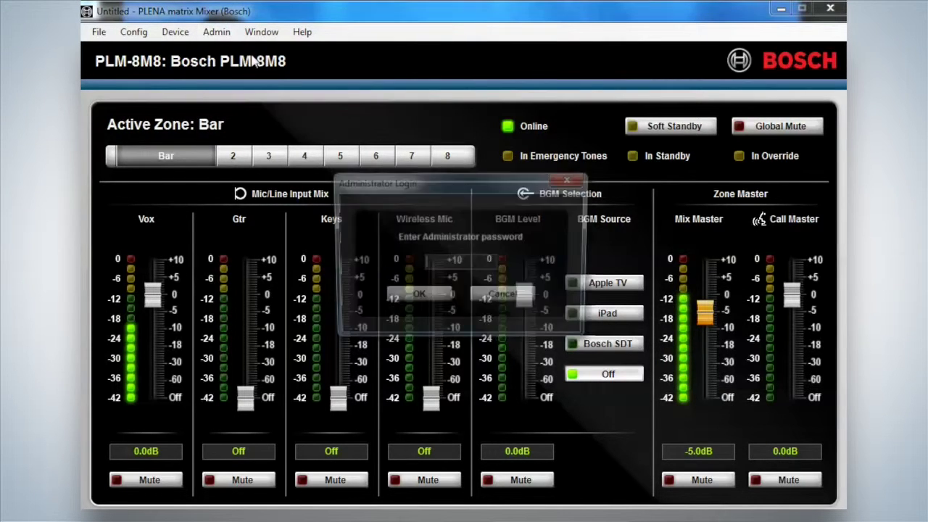
{"action": "type", "text": "1"}
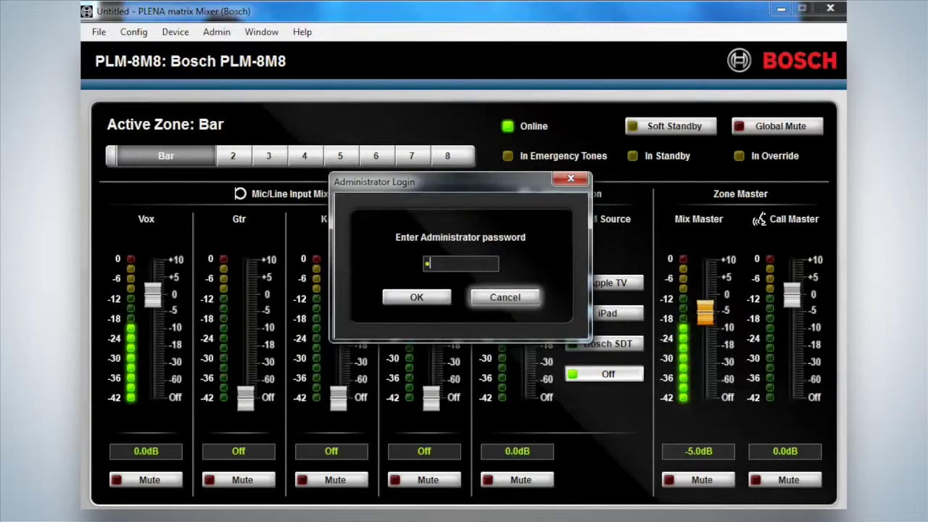
{"action": "type", "text": "2345"}
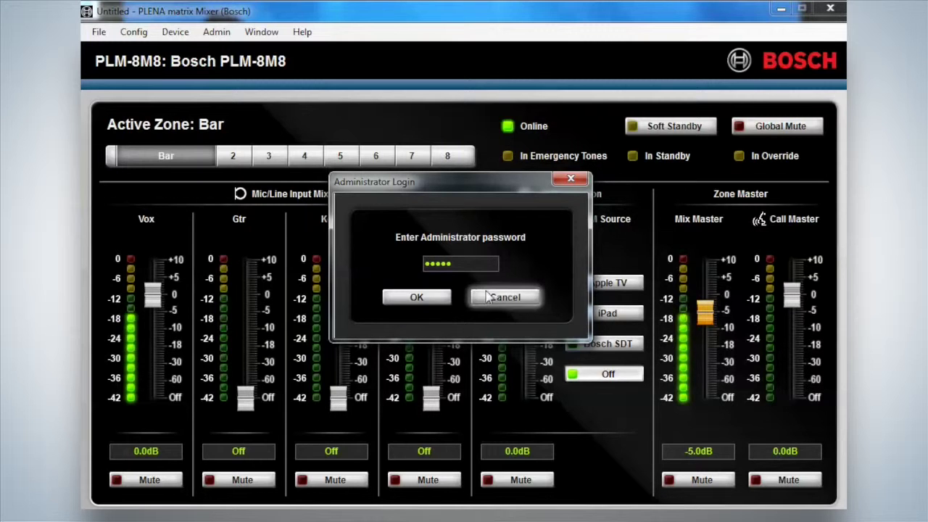
{"action": "left_click", "coordinate": [419, 297]}
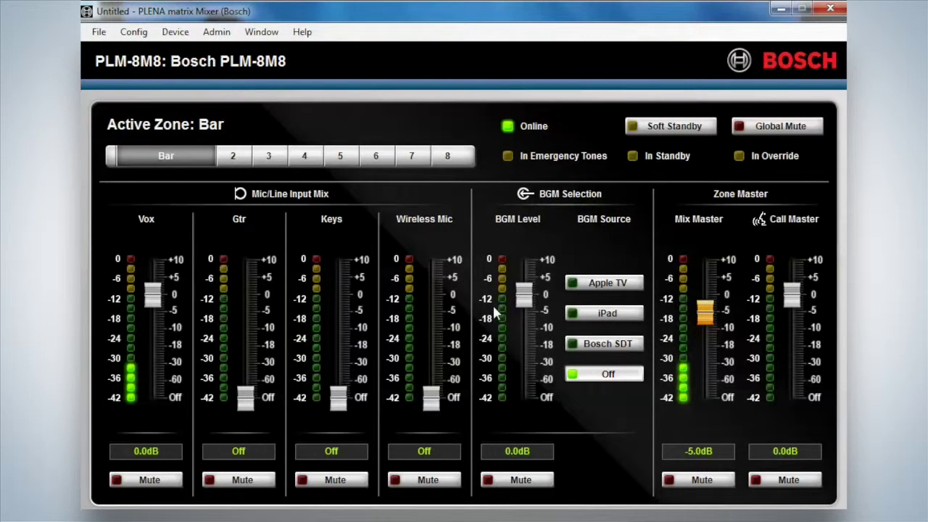
{"action": "left_click", "coordinate": [141, 34]}
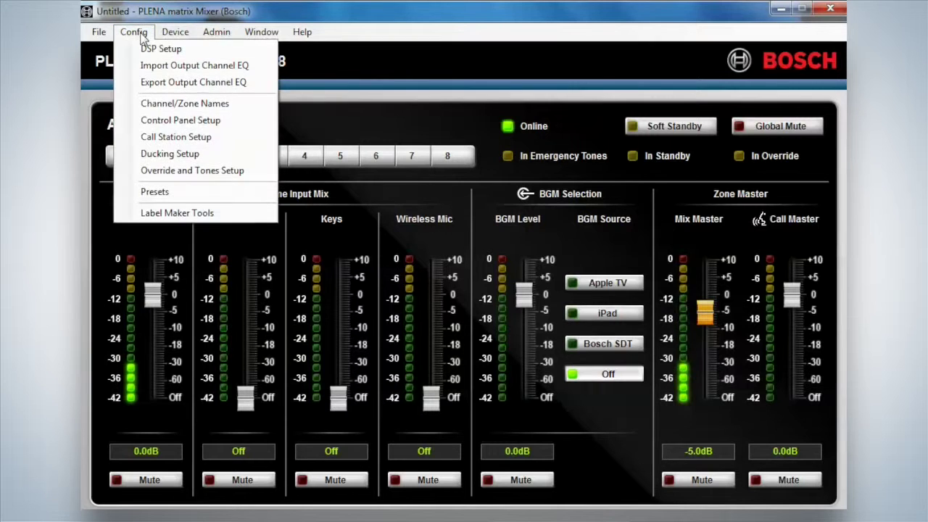
{"action": "left_click", "coordinate": [176, 194]}
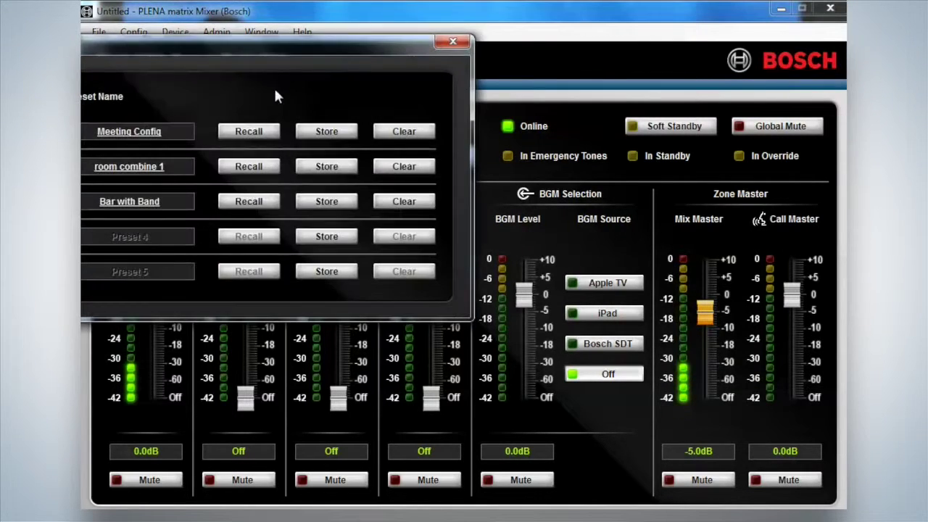
{"action": "left_click_drag", "start_coordinate": [276, 54], "coordinate": [478, 60]}
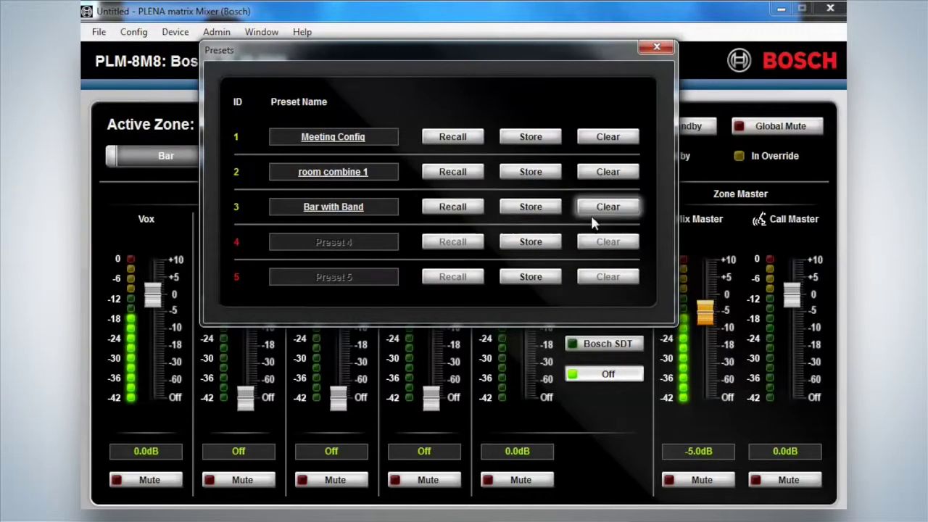
{"action": "left_click", "coordinate": [657, 48]}
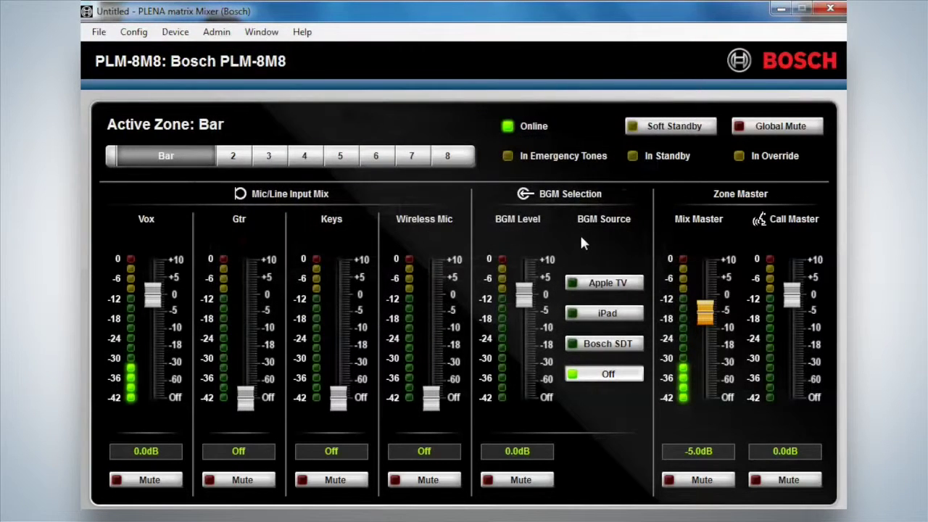